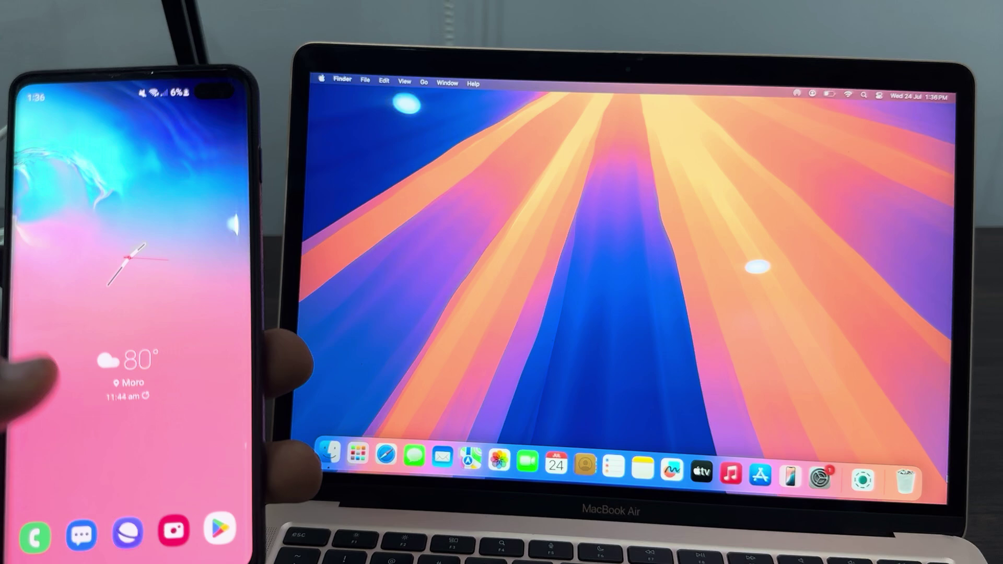
Search 'localsend' in the Mac App Store and open LocalSend's Google Play page on the phone
click(759, 469)
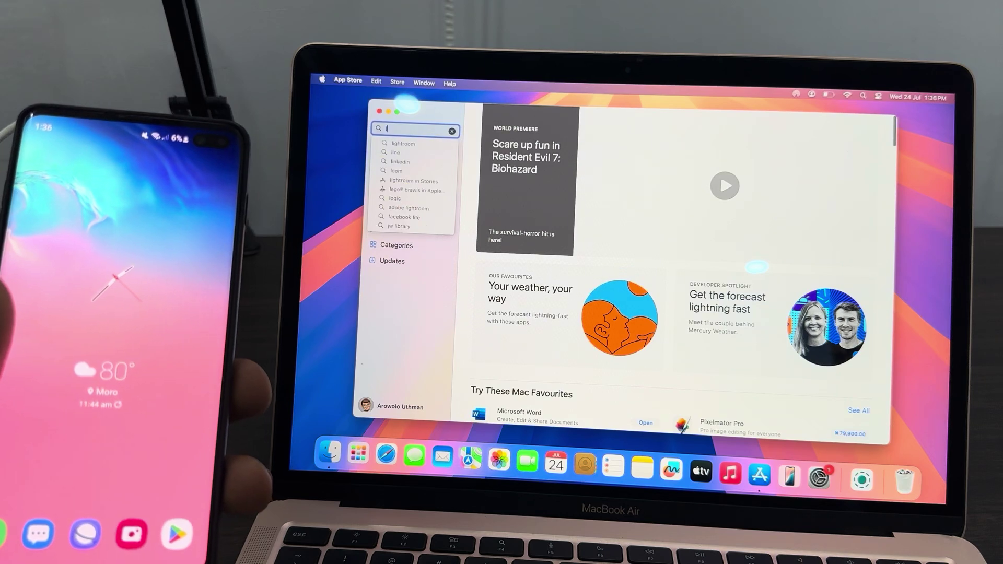
text(loca)
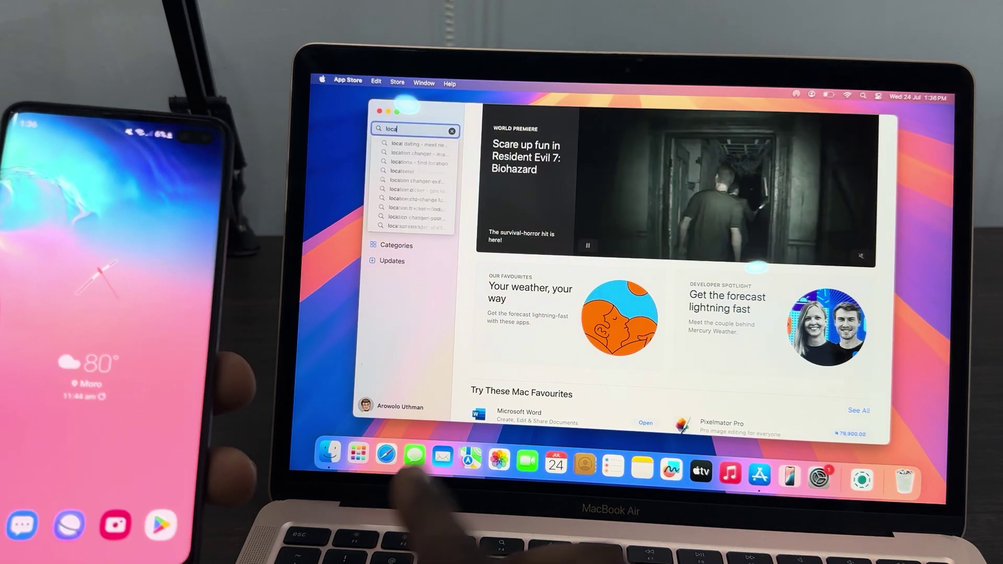
text(lsend)
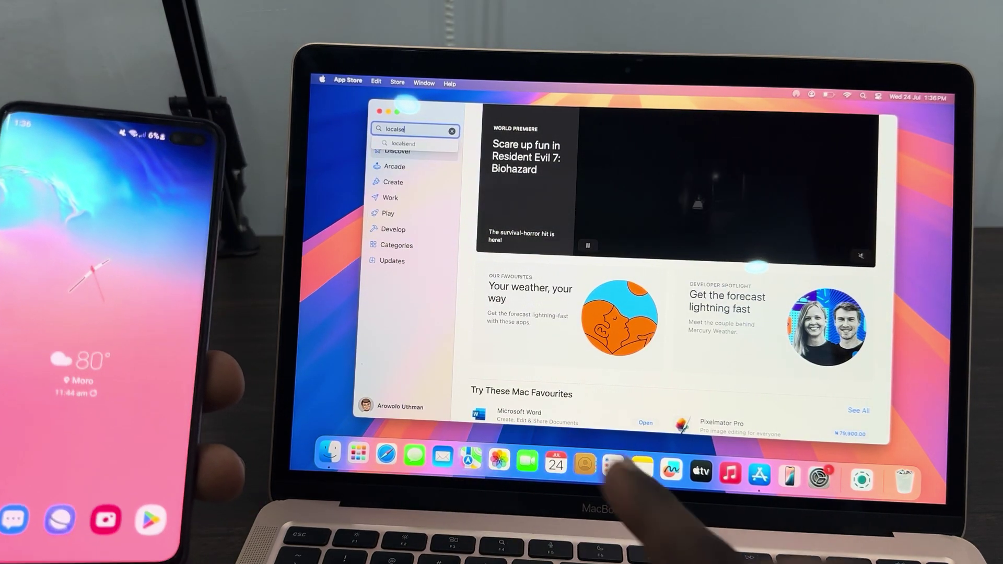
key(Return)
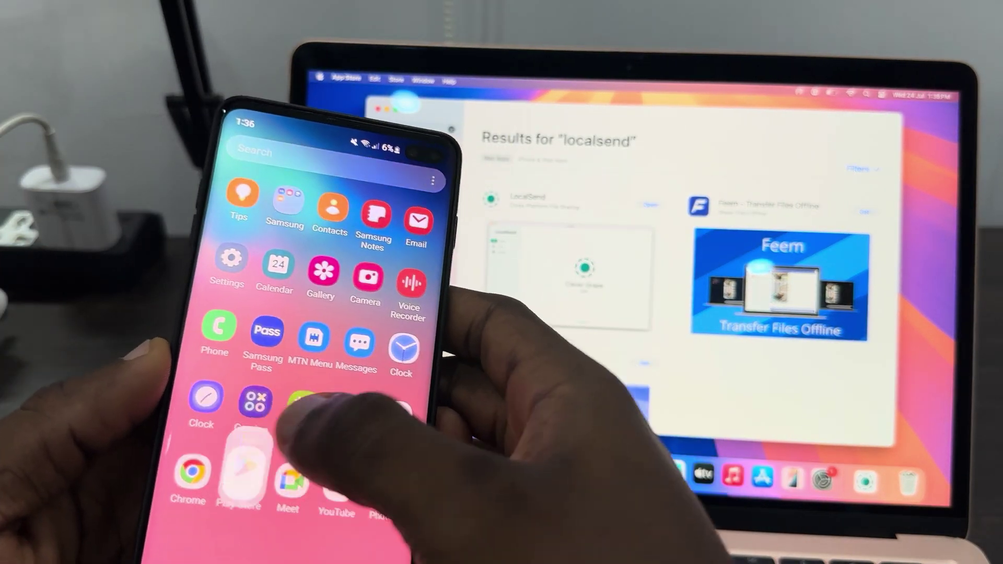
click(223, 470)
click(368, 180)
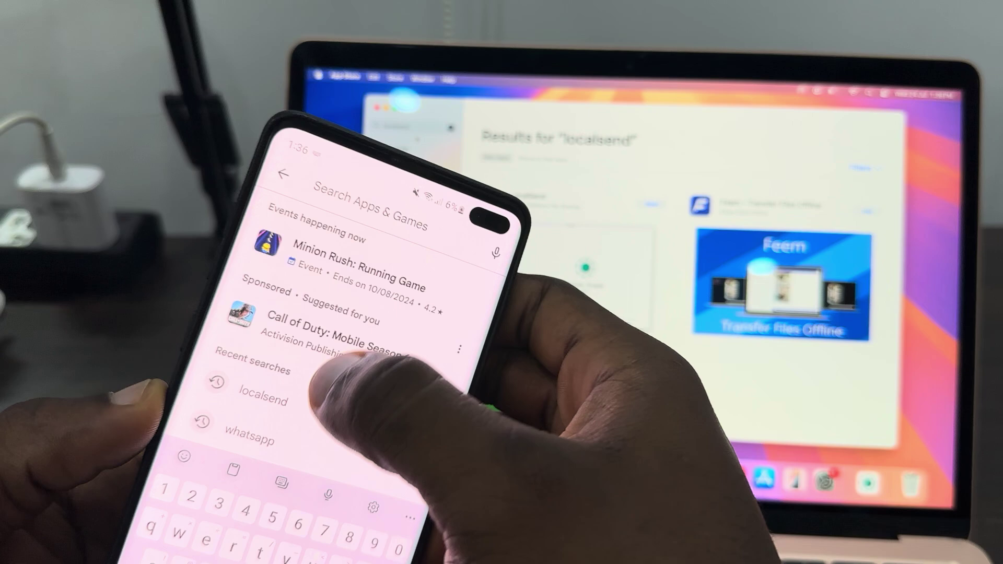
click(265, 392)
click(184, 322)
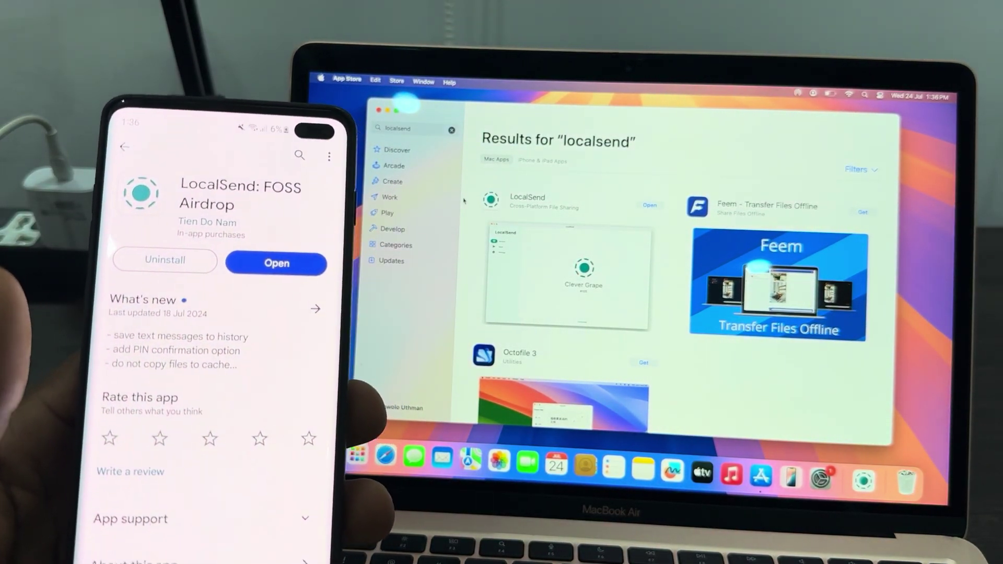
Open LocalSend from the App Store and switch to Send to list Clean Mango
click(648, 206)
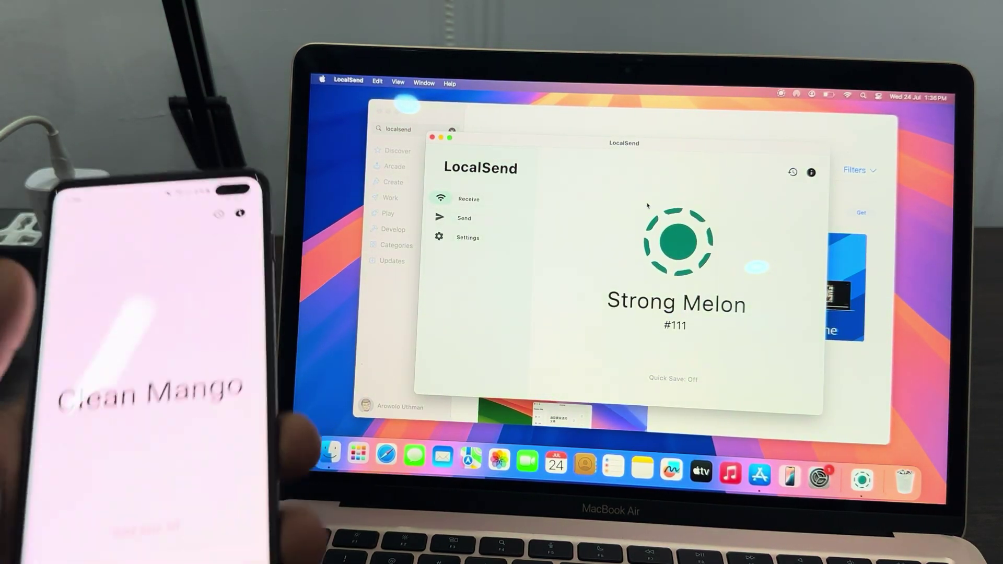
click(473, 217)
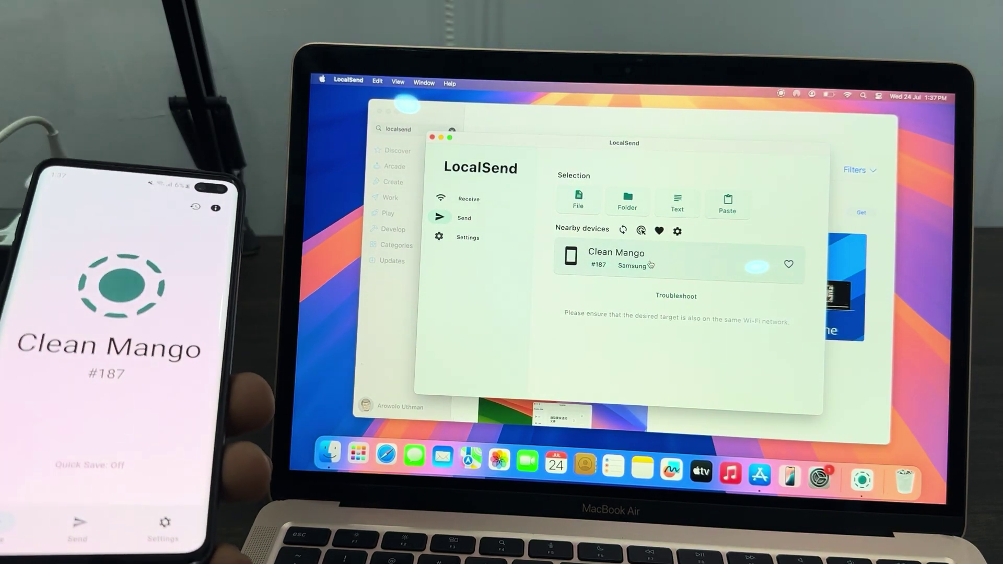
Copy the WhatsApp Chat zip from Finder's Recents and bring LocalSend back to front
click(329, 447)
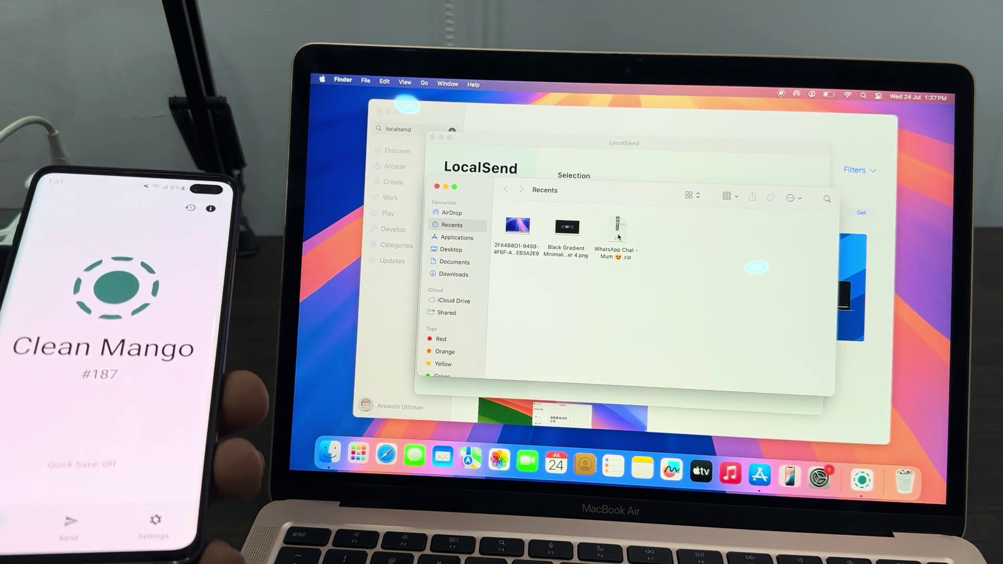
right_click(618, 237)
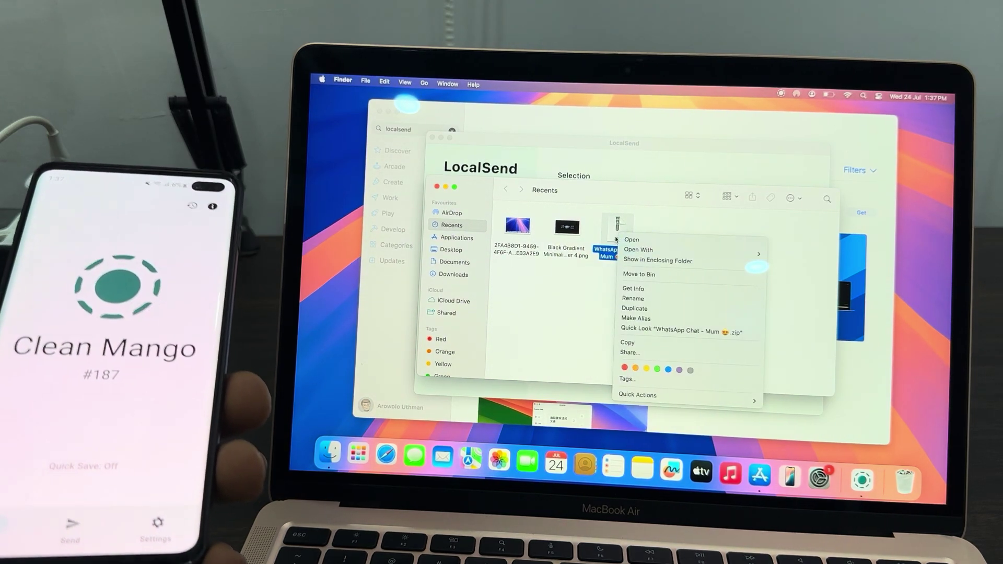
click(655, 346)
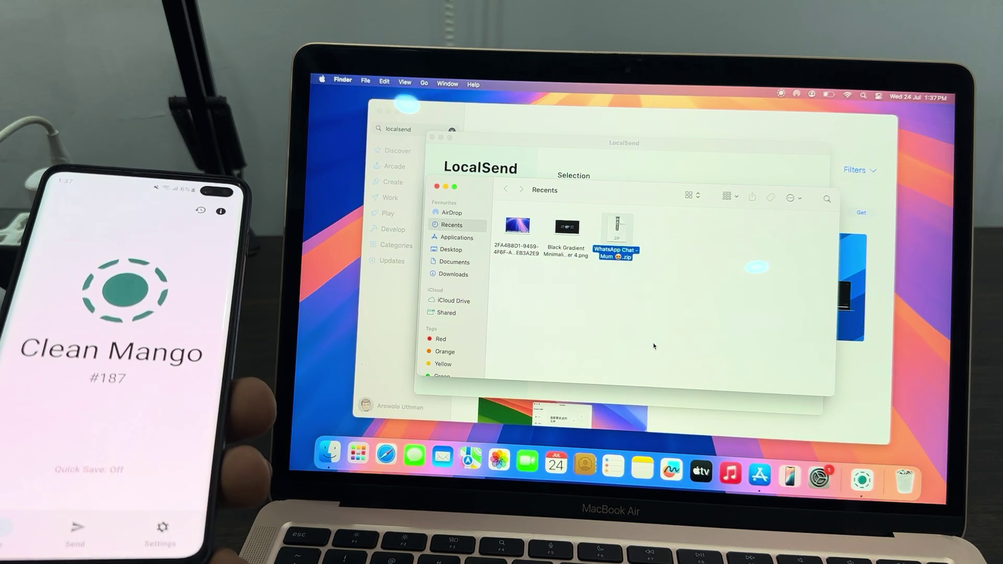
click(771, 171)
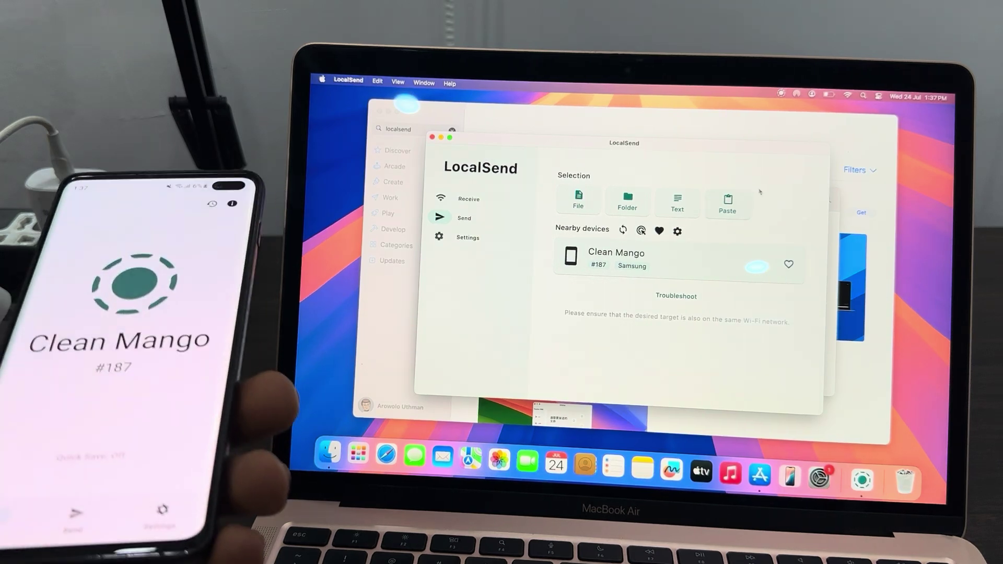
Paste the WhatsApp chat zip and send it to Clean Mango, accepted on the phone
click(735, 202)
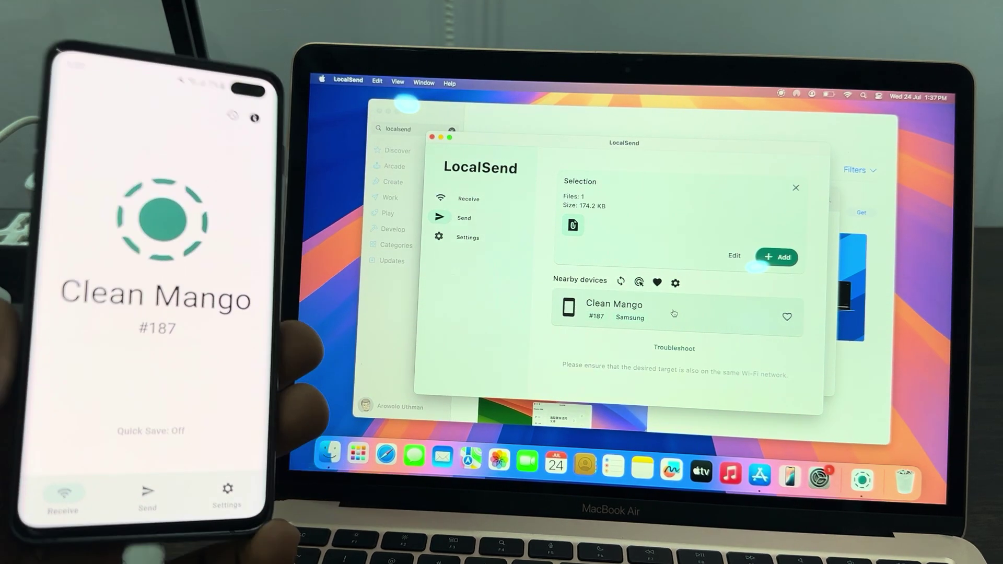
click(677, 312)
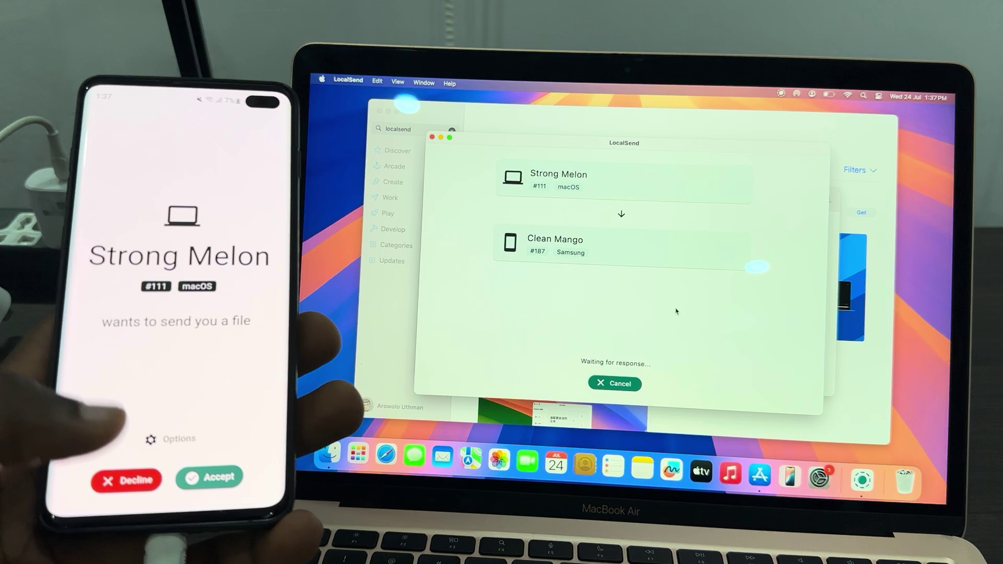
click(326, 461)
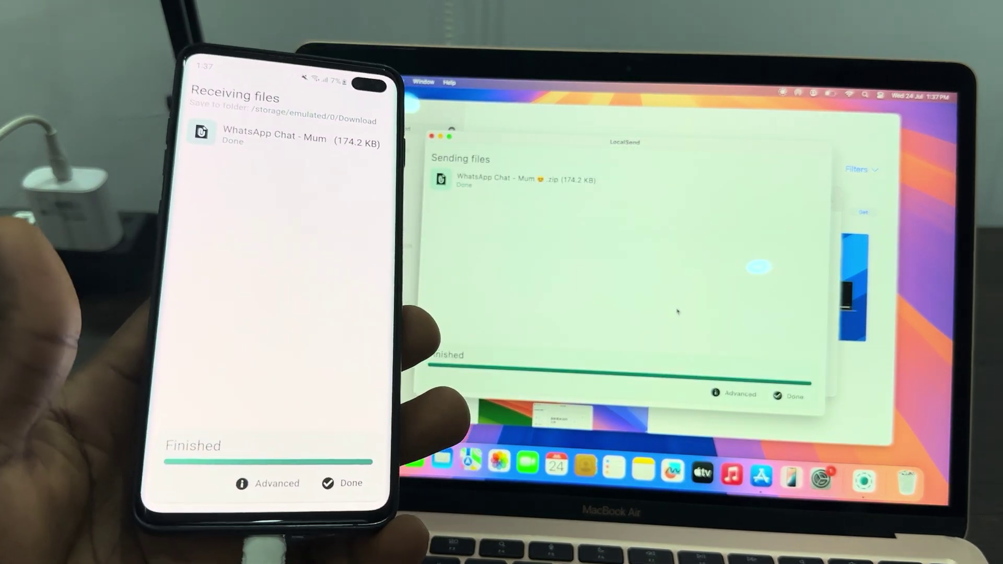
click(788, 396)
Choose PHOTOS_20240716_233631_0000.png from Downloads as the 100.9 KB file to send
click(579, 200)
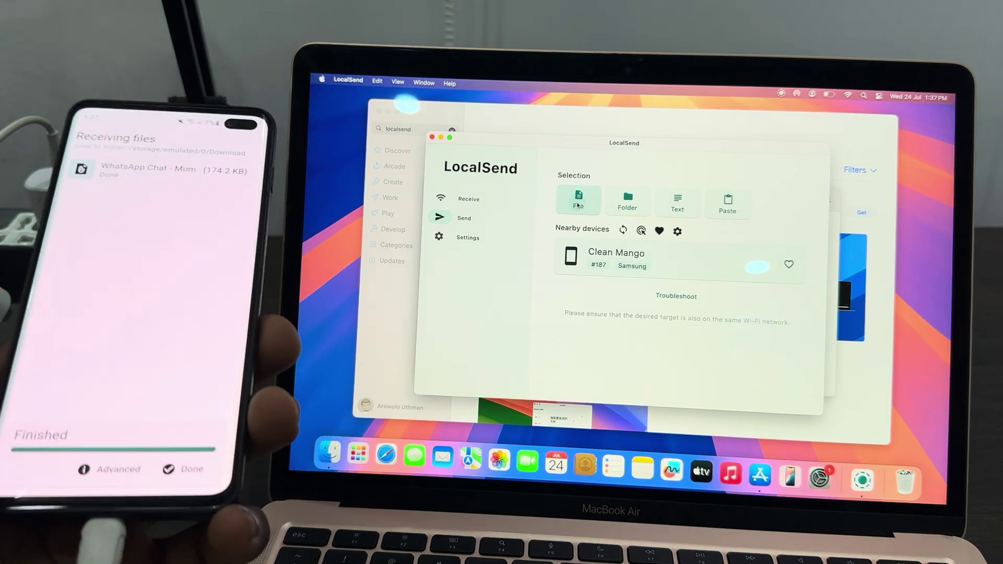
click(476, 234)
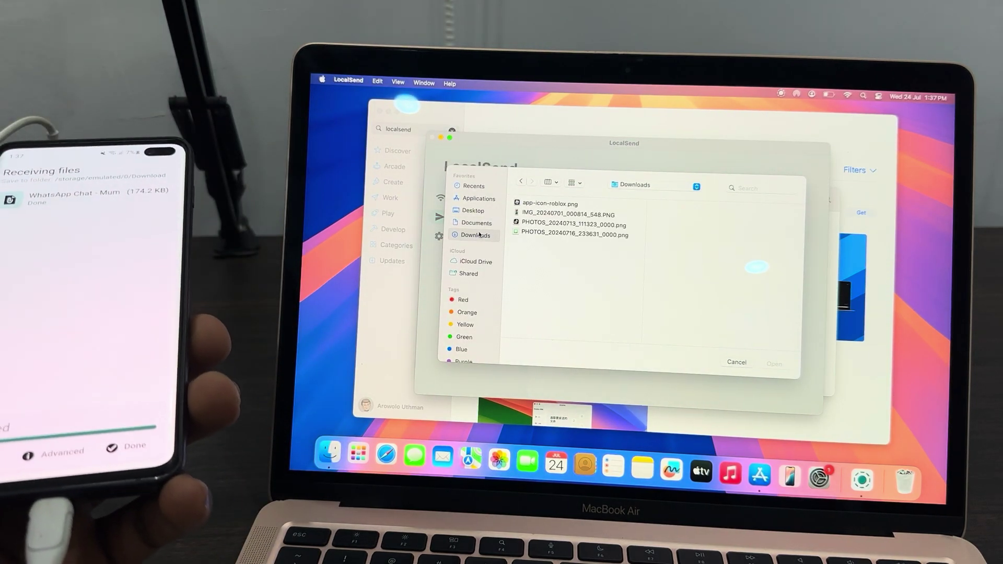
click(566, 224)
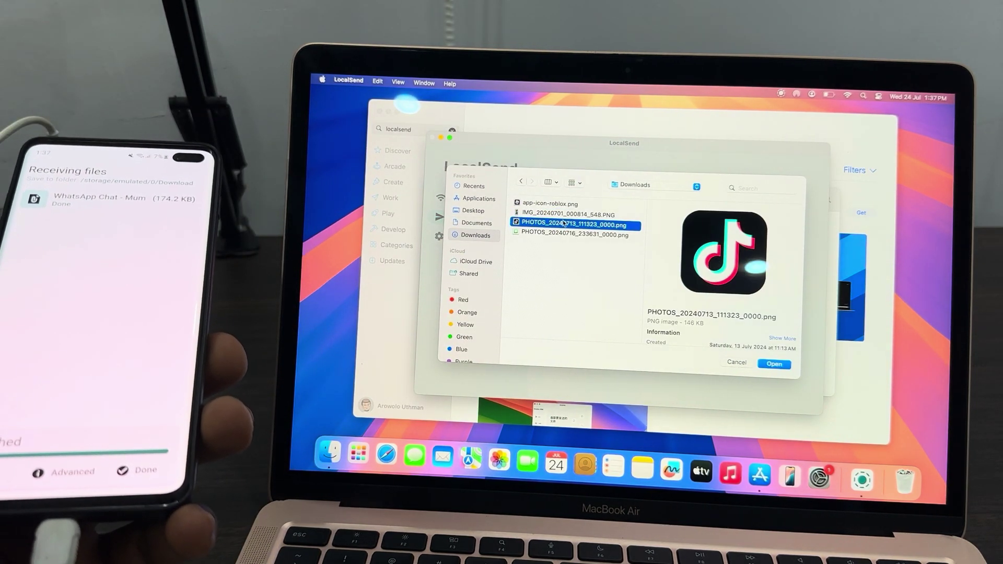
right_click(564, 217)
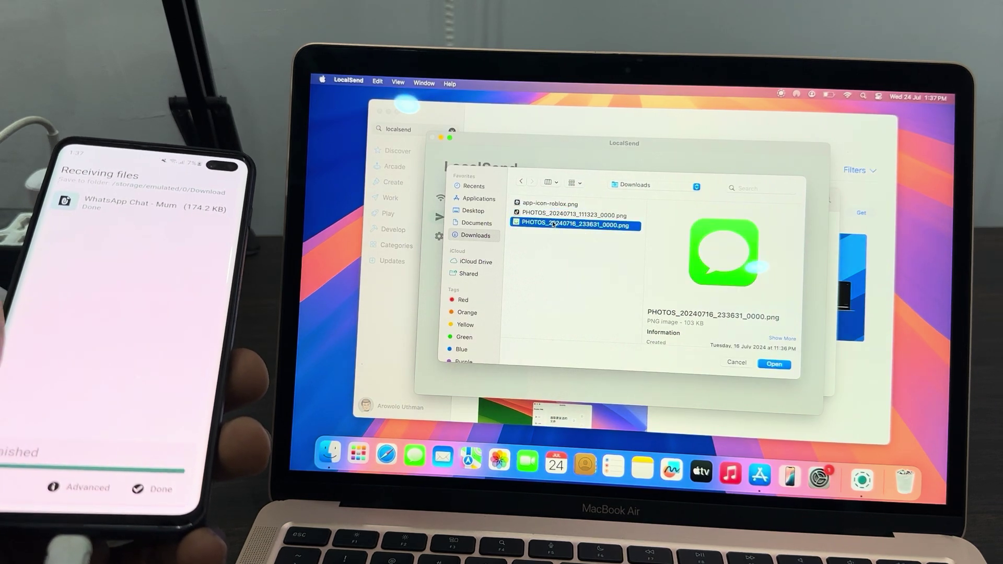
click(778, 367)
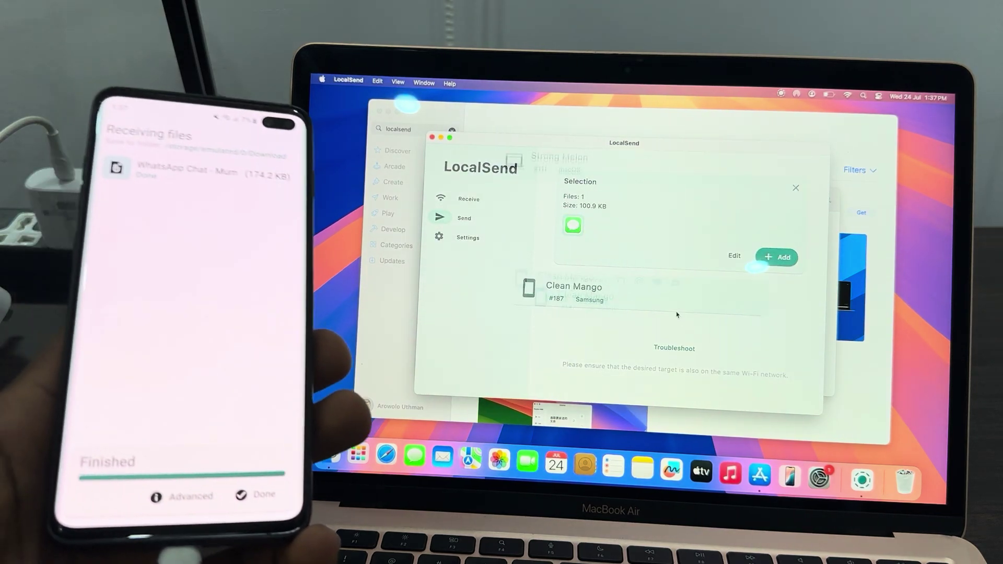
Send the PNG to Clean Mango, retrying after closing the recipient-busy notice
click(676, 311)
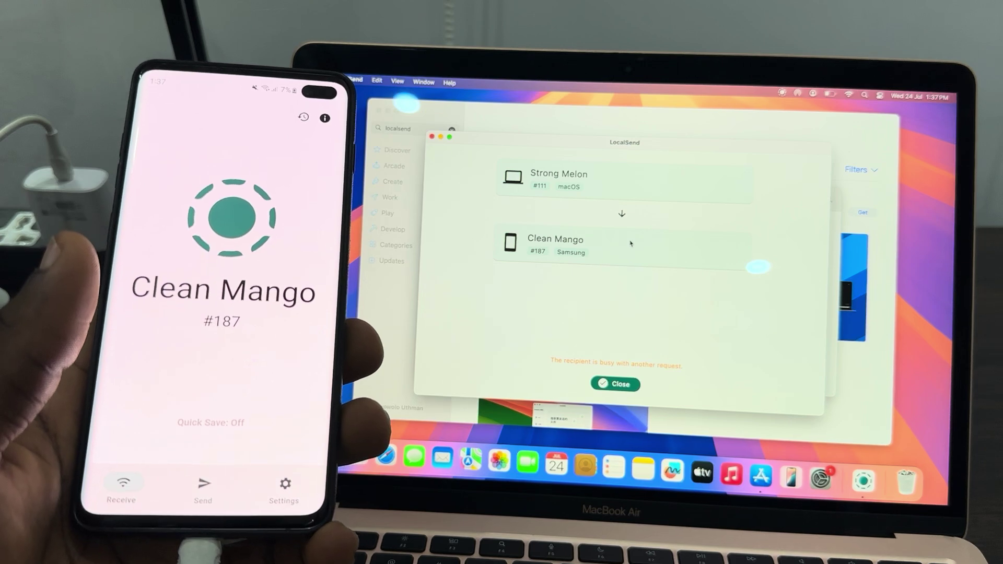
click(613, 383)
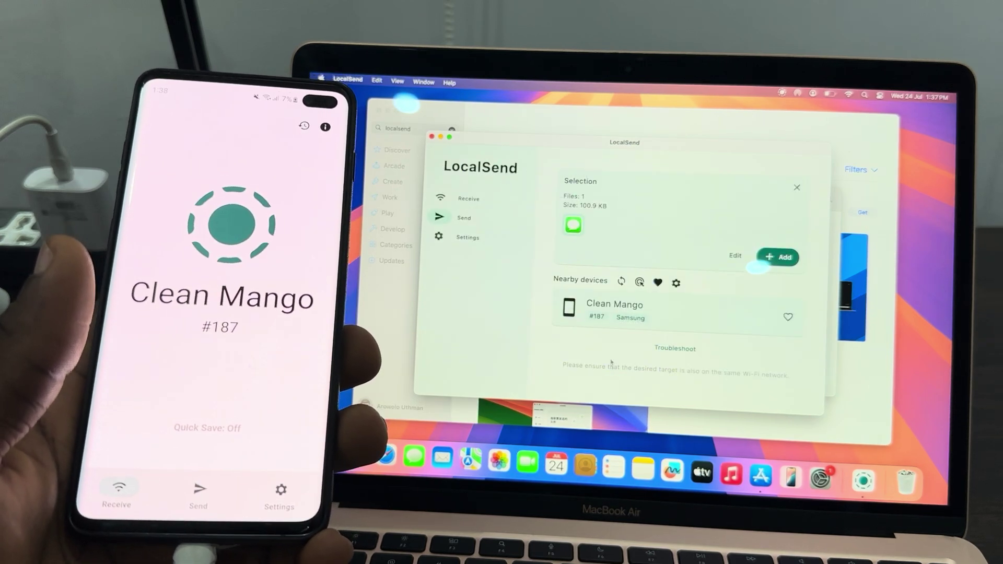
click(683, 319)
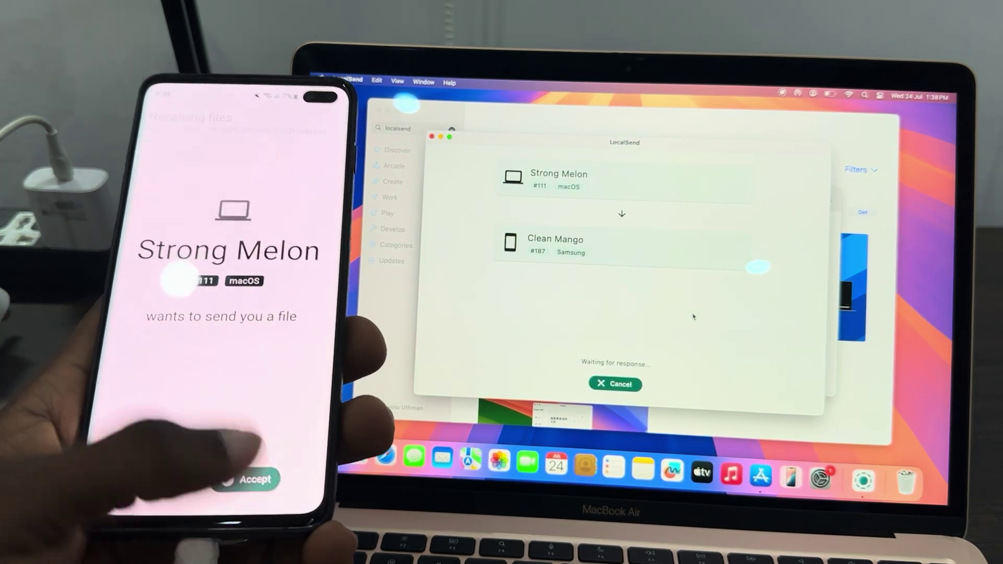